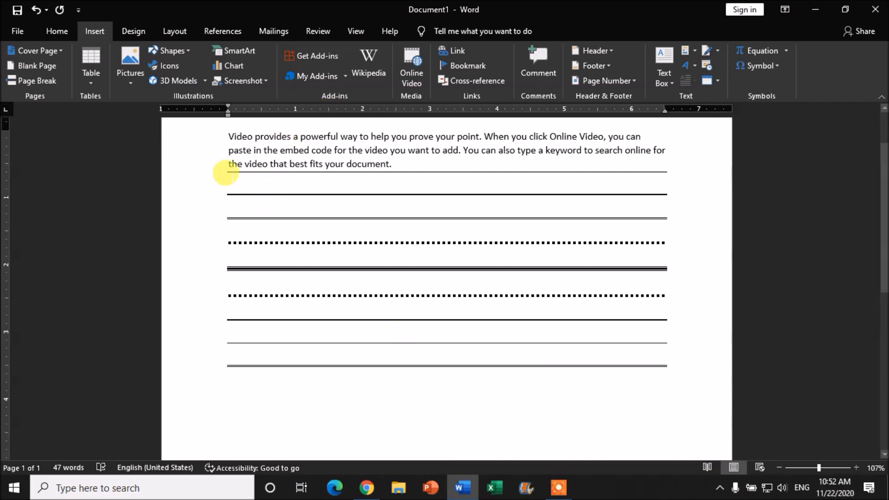
Step: Try moving the horizontal line directly under the paragraph further down, and undo the move
{"action": "left_click_drag", "start_coordinate": [199, 169], "coordinate": [220, 220]}
{"action": "left_click", "coordinate": [337, 226]}
{"action": "left_click_drag", "start_coordinate": [462, 172], "coordinate": [438, 213]}
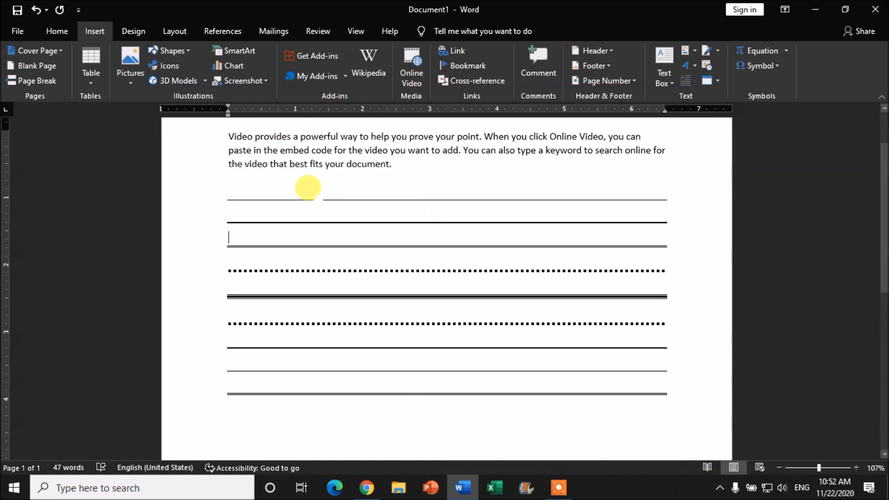
{"action": "key", "text": "ctrl+z"}
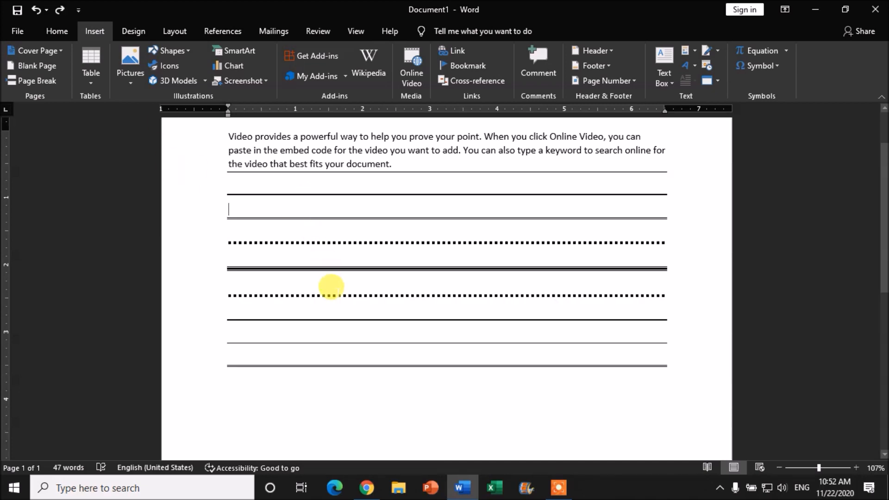
{"action": "scroll", "coordinate": [329, 288], "scroll_direction": "down", "scroll_amount": 3}
{"action": "scroll", "coordinate": [323, 308], "scroll_direction": "up", "scroll_amount": 5}
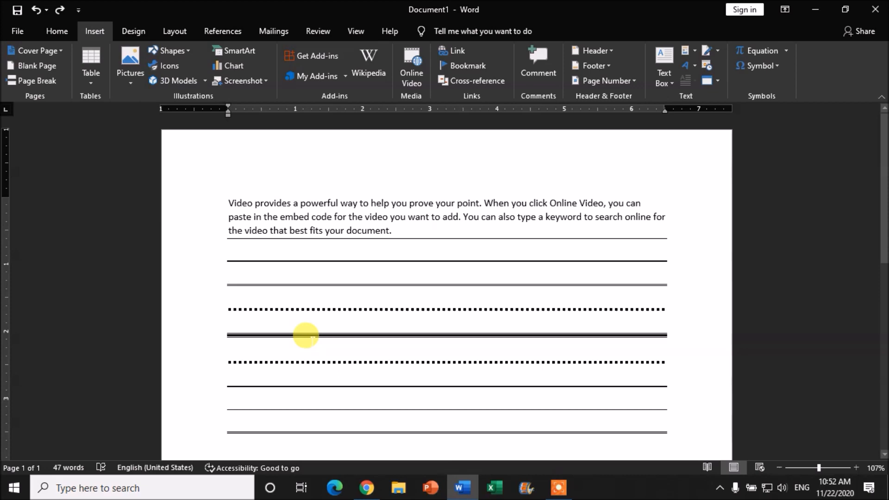
{"action": "scroll", "coordinate": [310, 343], "scroll_direction": "down", "scroll_amount": 4}
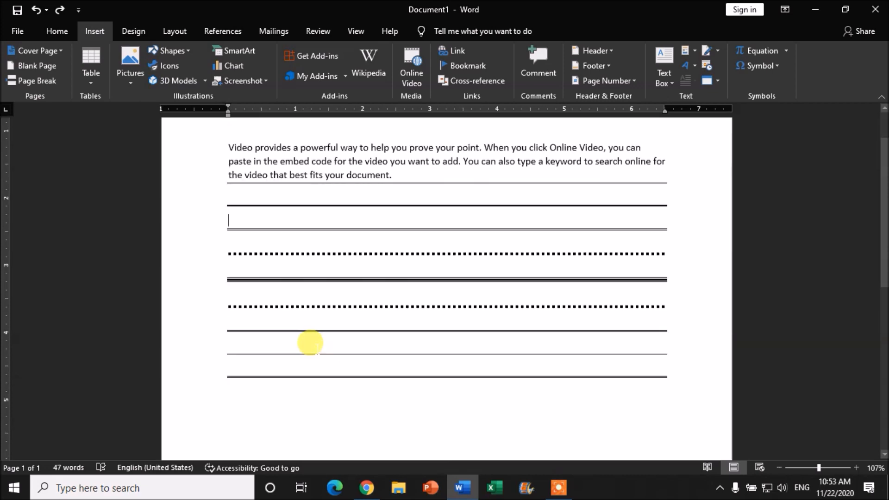
{"action": "scroll", "coordinate": [312, 341], "scroll_direction": "up", "scroll_amount": 2}
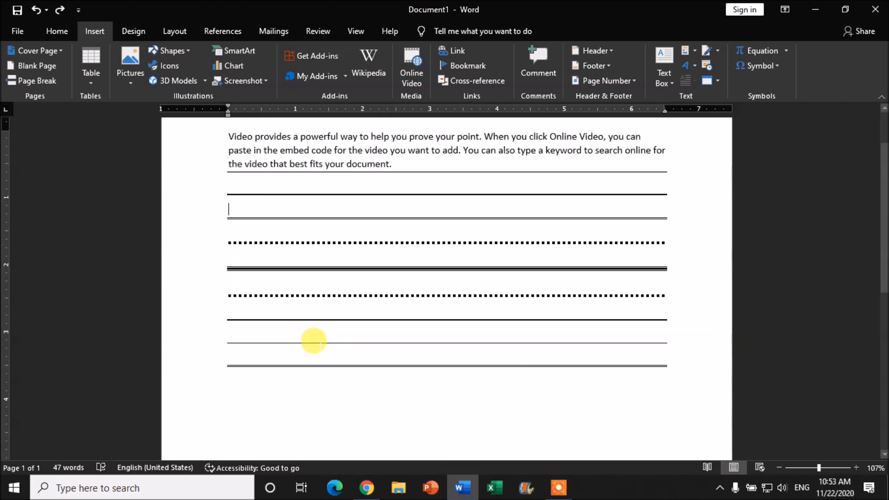
Step: Create a new blank document and generate one three-sentence paragraph of sample text with the =rand function
{"action": "key", "text": "ctrl+n"}
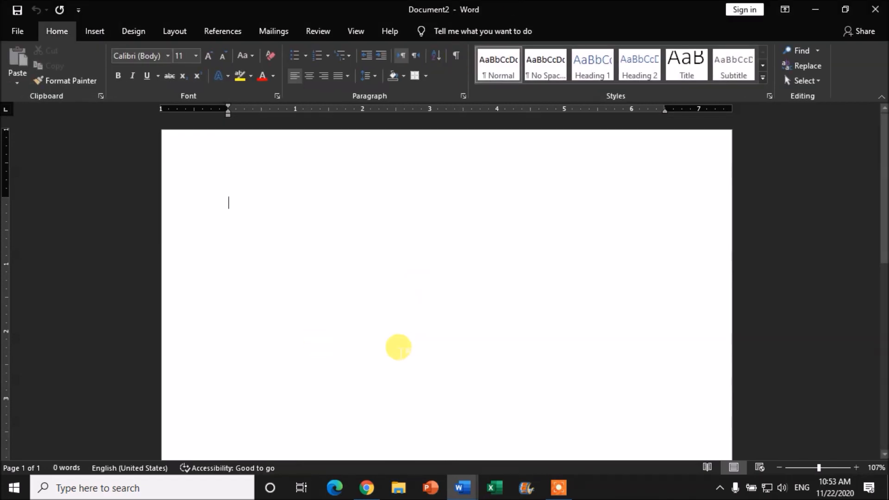
{"action": "type", "text": "=rand"}
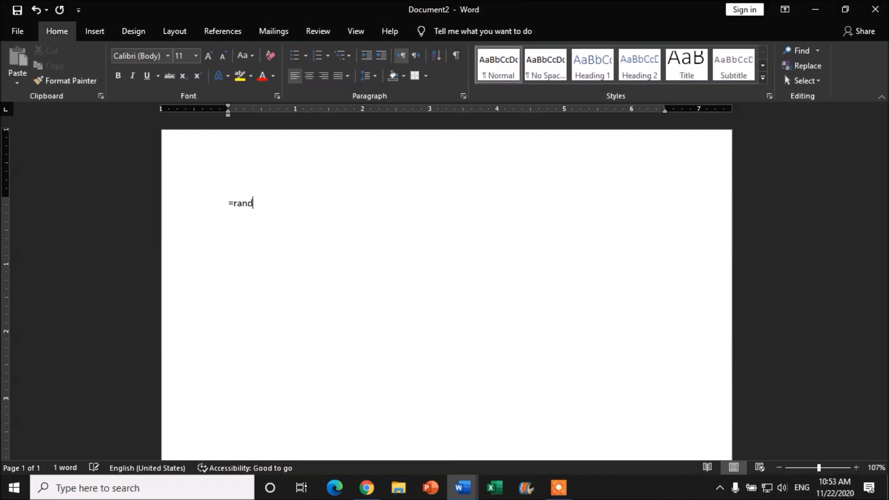
{"action": "type", "text": "("}
{"action": "type", "text": ")"}
{"action": "key", "text": "Return"}
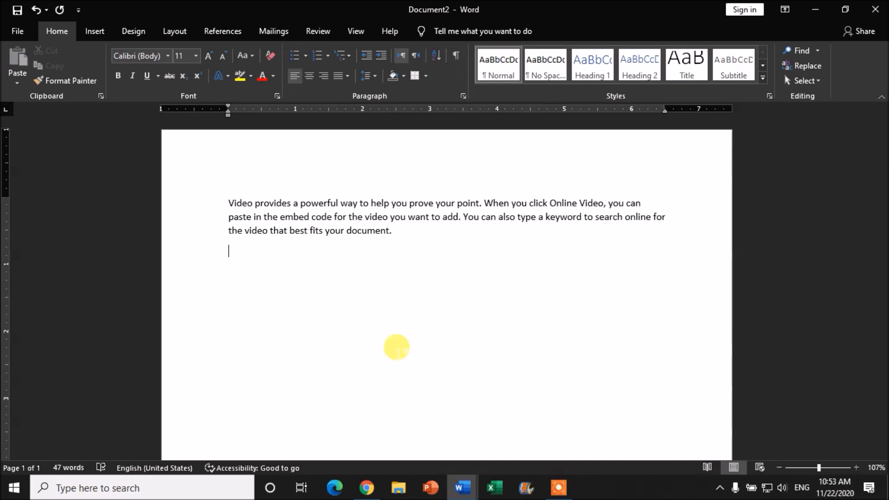
Step: Below the paragraph, autoformat three hyphens into a thin horizontal line and three underscores into a thick one
{"action": "type", "text": "---"}
{"action": "key", "text": "Return"}
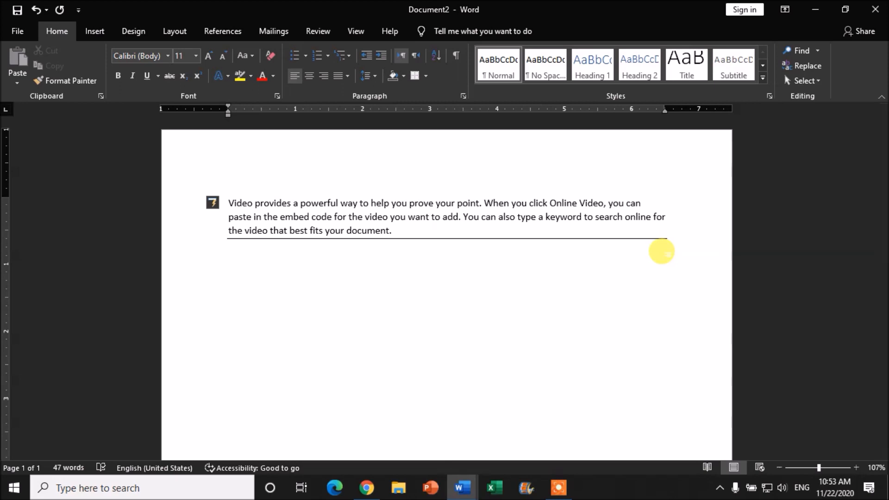
{"action": "type", "text": "___"}
{"action": "key", "text": "Return"}
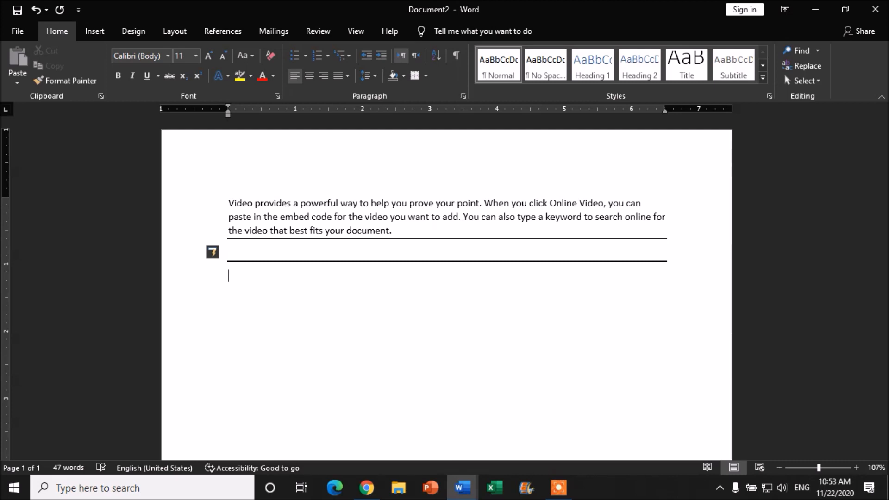
Step: Add a double horizontal line from three equals signs and a dotted line from three asterisks beneath the thick line
{"action": "type", "text": "==="}
{"action": "key", "text": "Return"}
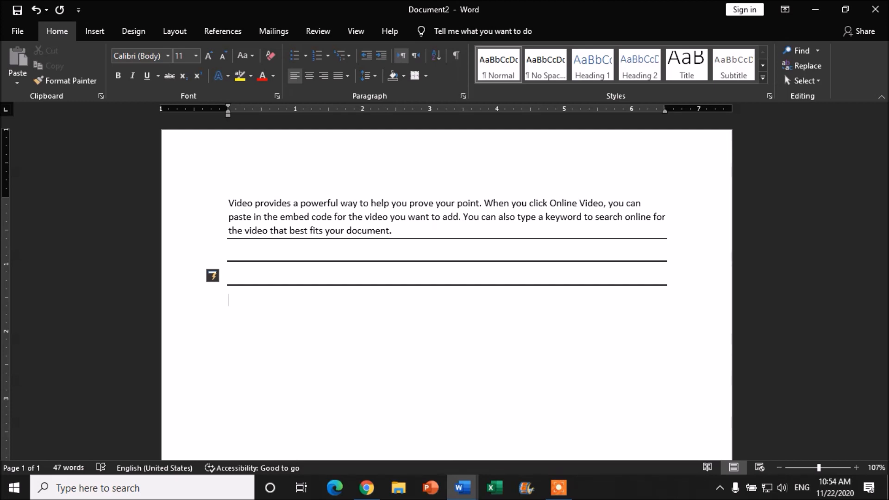
{"action": "type", "text": "***"}
{"action": "key", "text": "Return"}
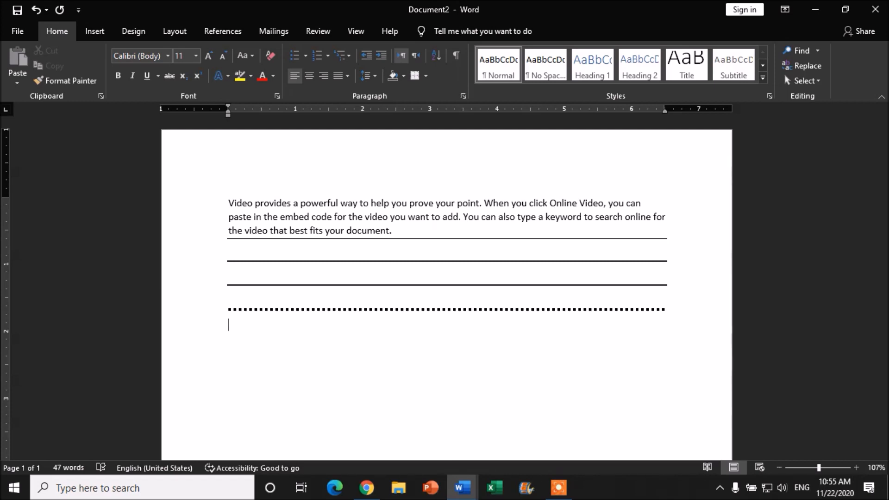
Step: Add a triple horizontal line beneath the dotted one by autoformatting three hash signs
{"action": "type", "text": "###"}
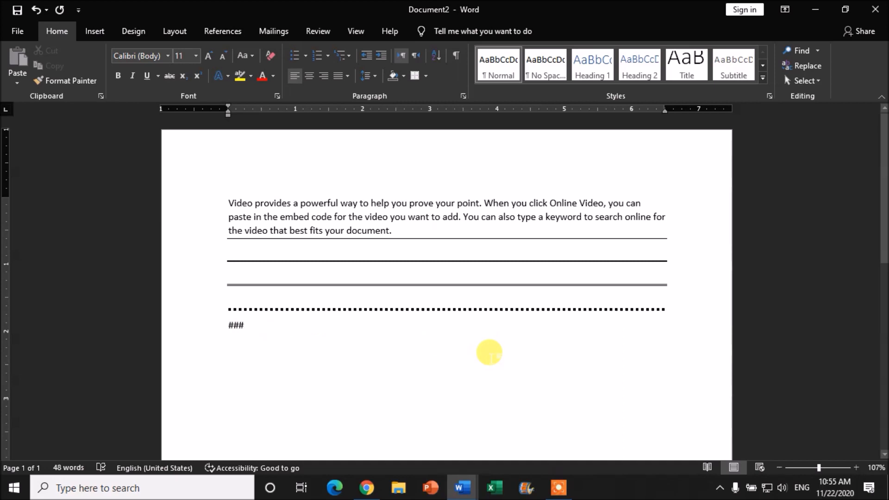
{"action": "key", "text": "Return"}
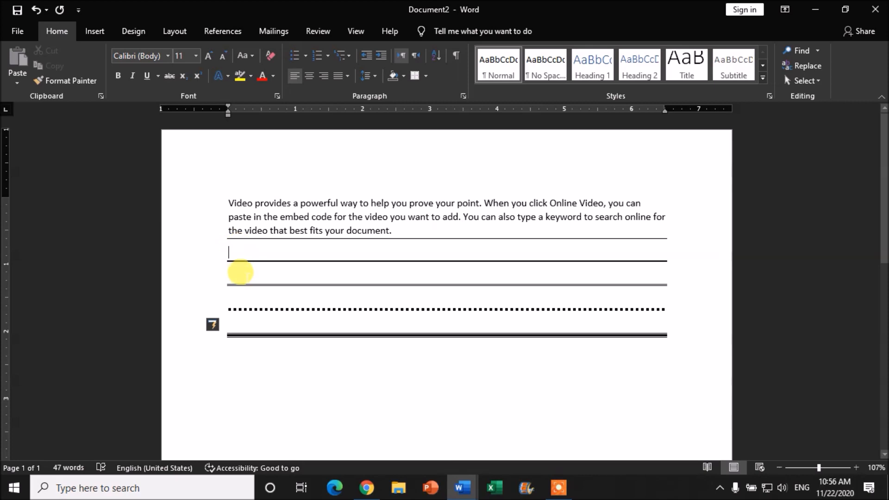
{"action": "left_click", "coordinate": [238, 293]}
{"action": "left_click", "coordinate": [236, 318]}
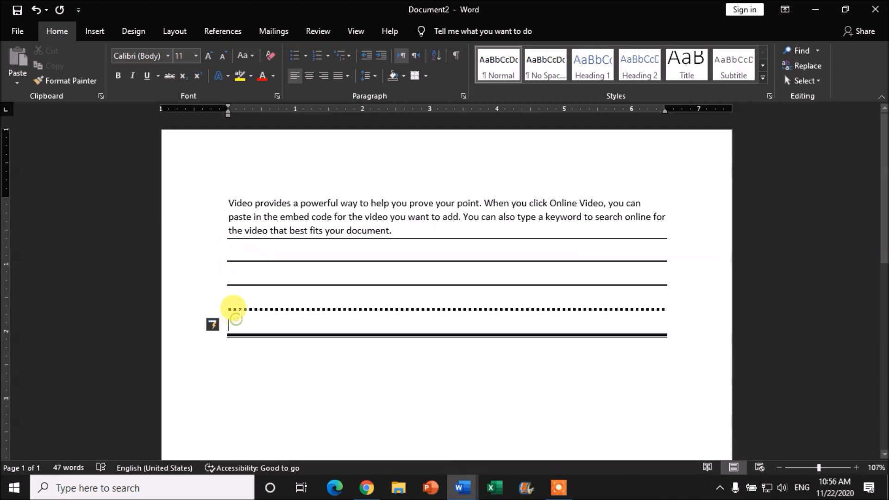
Step: Enter the filler text "lkjkkljffhfhh lllrcv" above the thick line and "tyurhdhddhhdhd" above the double line
{"action": "left_click", "coordinate": [231, 251]}
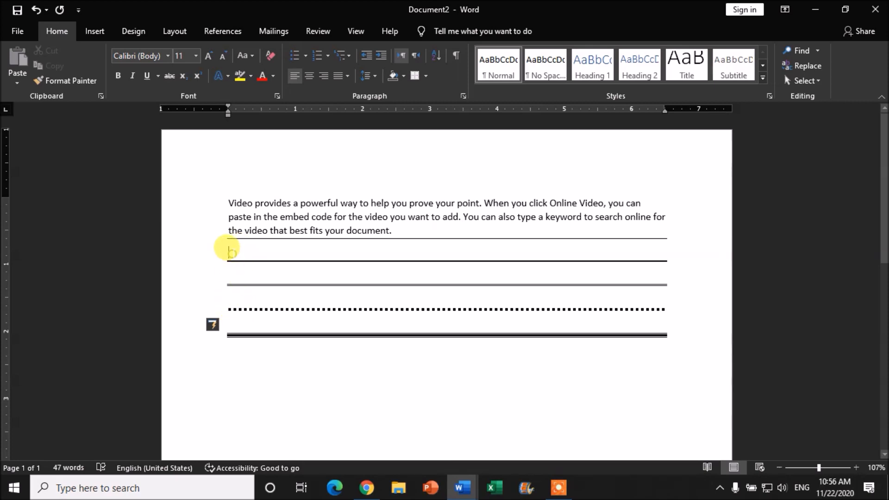
{"action": "type", "text": "lkjkkljffhfhh "}
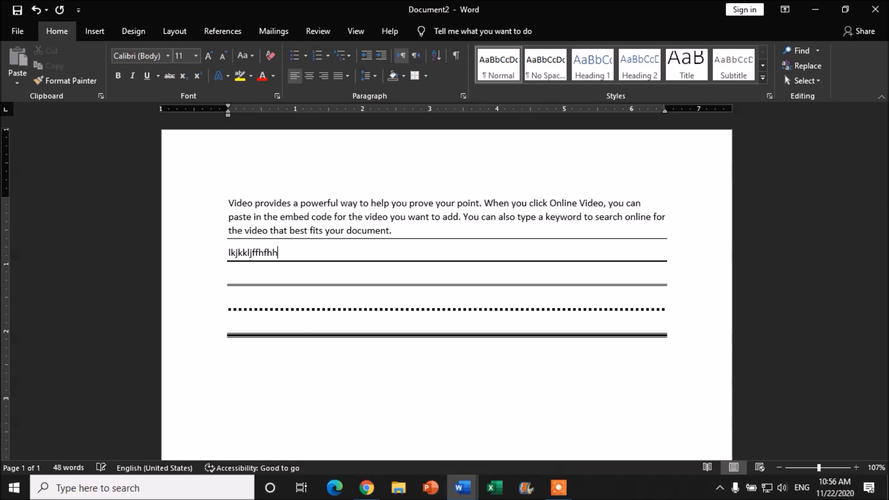
{"action": "type", "text": "lllrcv"}
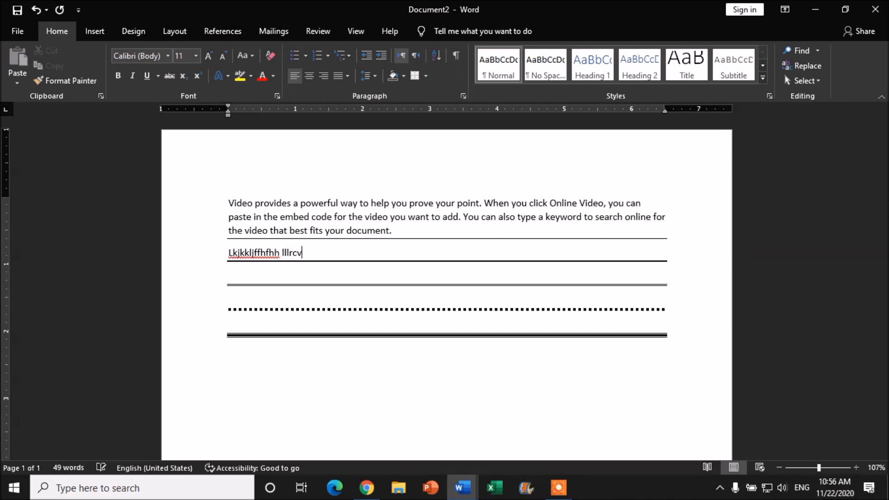
{"action": "left_click", "coordinate": [240, 276]}
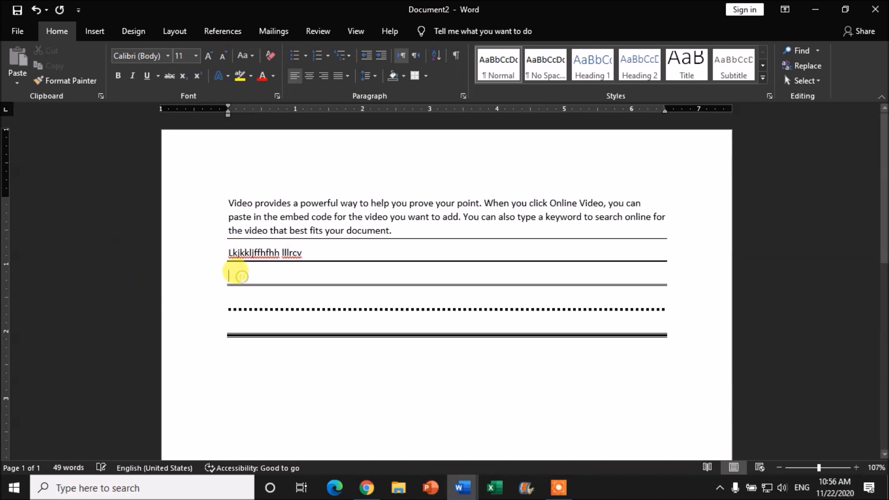
{"action": "type", "text": "tyurhdhddhhdhd"}
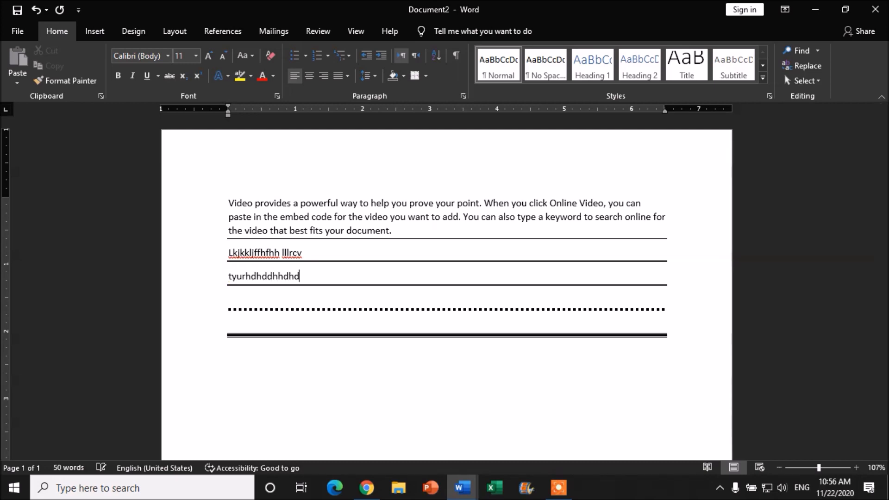
Step: Enter the filler text "fkfkfkfkffreer" above the dotted line and "ddhdhddghd" above the triple line
{"action": "left_click", "coordinate": [231, 295]}
{"action": "type", "text": "fkfkfkfkff"}
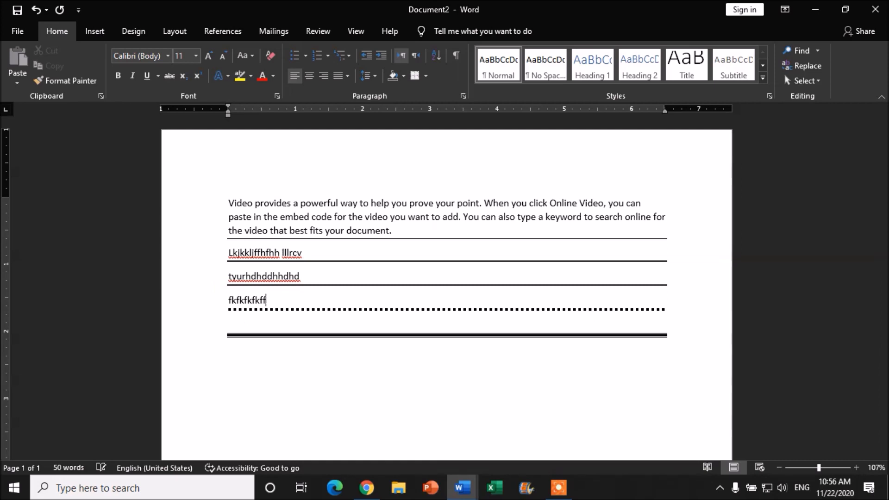
{"action": "type", "text": "reer"}
{"action": "left_click", "coordinate": [252, 326]}
{"action": "type", "text": "ddhdhddghd"}
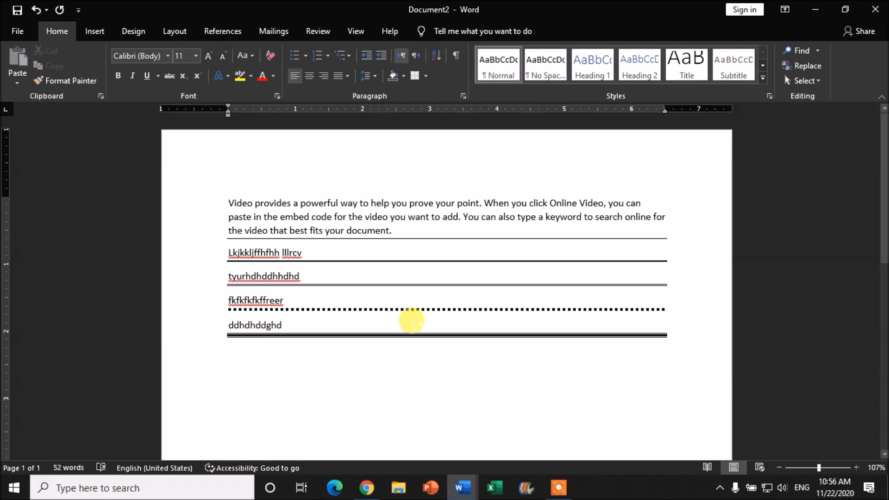
{"action": "left_click", "coordinate": [246, 357]}
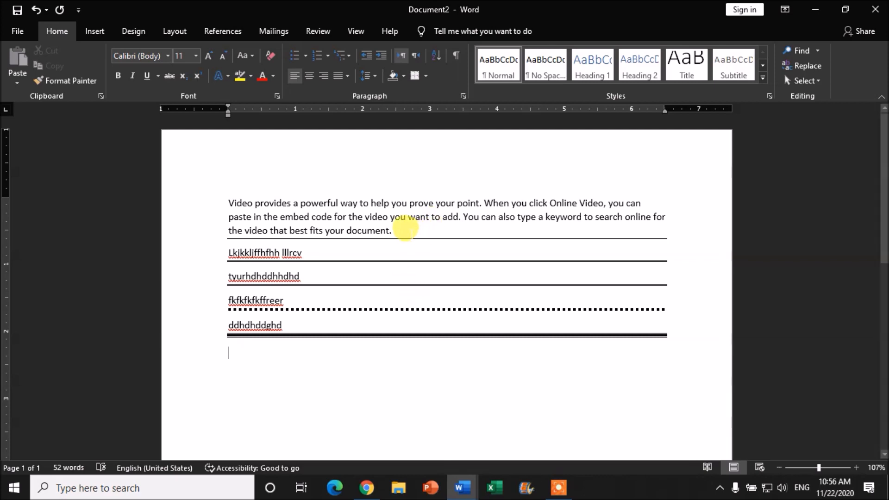
{"action": "scroll", "coordinate": [326, 290], "scroll_direction": "down", "scroll_amount": 1}
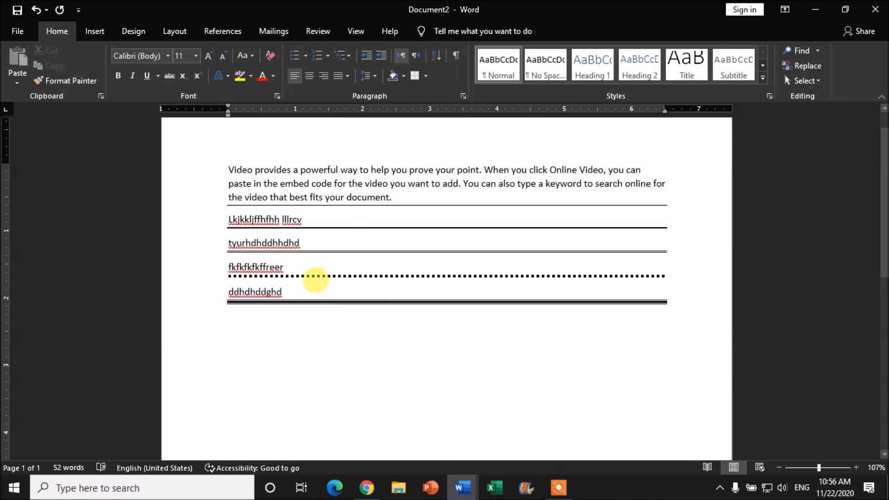